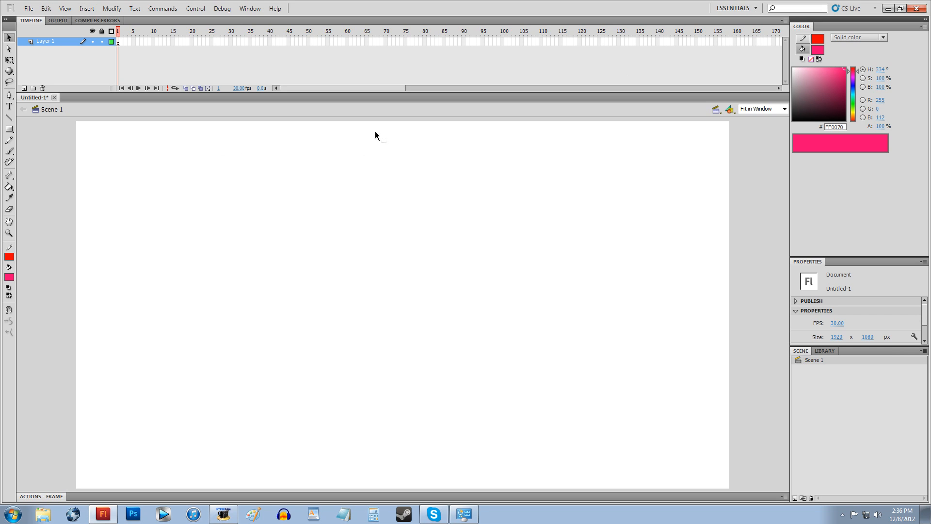
- Set up the Brush tool with a black fill and the third-smallest brush size
left_click(10, 151)
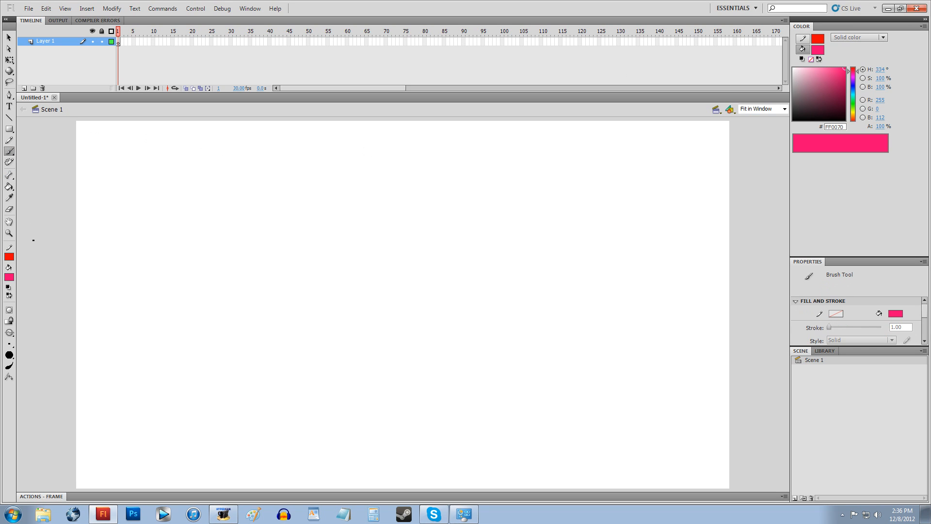
left_click(9, 277)
left_click(7, 296)
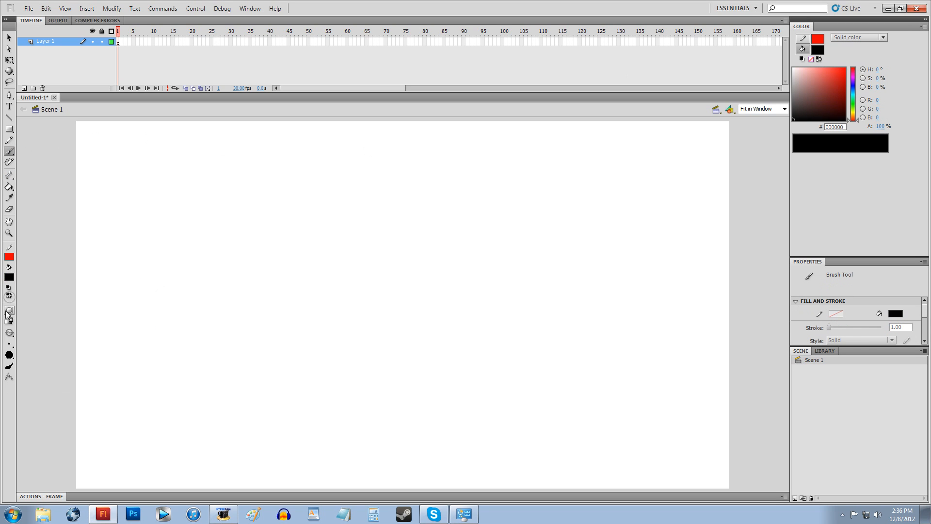
left_click(8, 368)
left_click(9, 344)
left_click(24, 354)
left_click(9, 344)
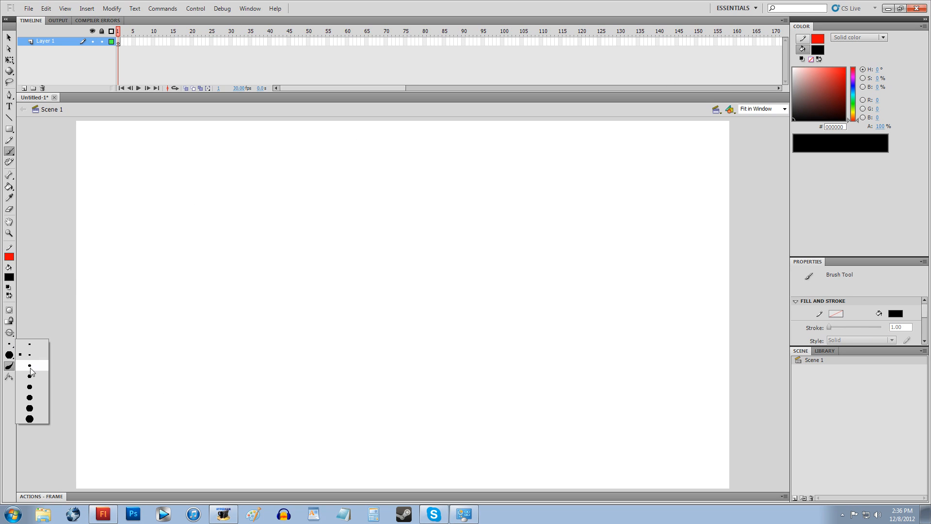
left_click(34, 367)
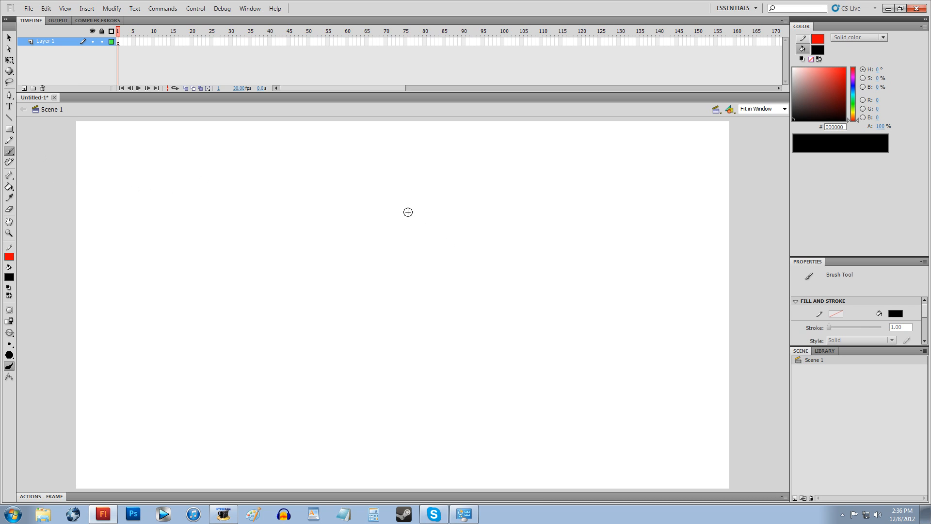
- Sketch a trial ellipse with an arrow beside it on the stage, and undo these brush strokes
left_click_drag(218, 243, 365, 246)
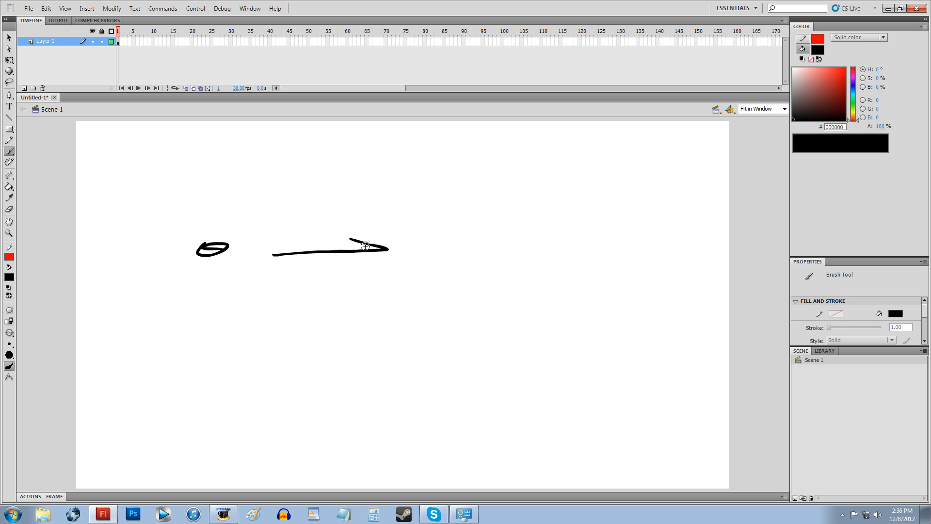
left_click_drag(500, 239, 495, 240)
key("ctrl+z")
key("ctrl+z")
key("ctrl+z")
key("ctrl+z")
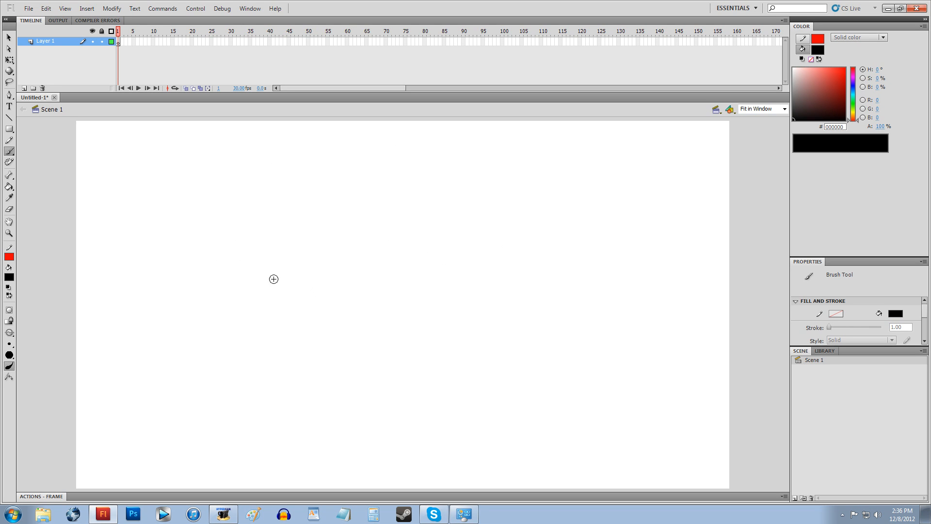
- Try one long looping red line across the stage with the Pencil tool and undo it
left_click(9, 140)
mouse_move(161, 201)
left_mouse_down()
mouse_move(280, 272)
mouse_move(429, 318)
mouse_move(429, 251)
mouse_move(427, 377)
mouse_move(500, 350)
mouse_move(693, 308)
mouse_move(698, 335)
left_mouse_up()
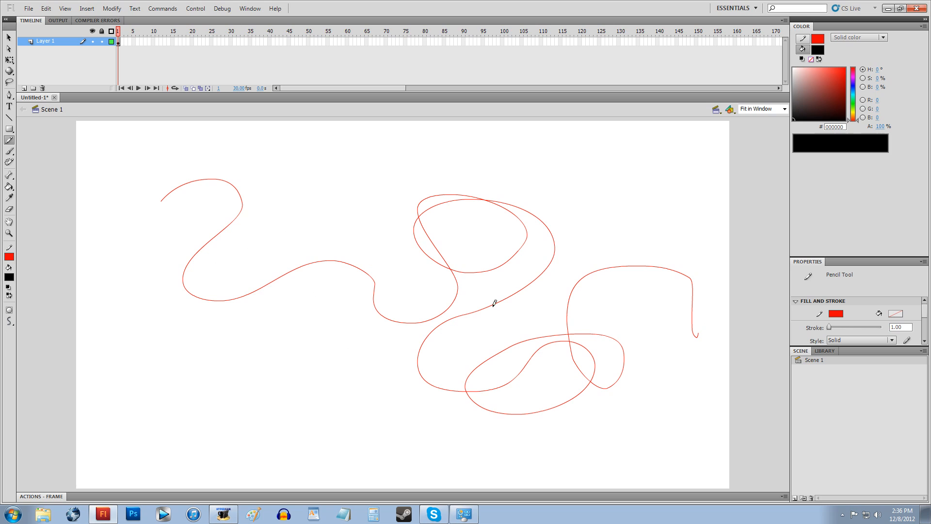
key("ctrl+z")
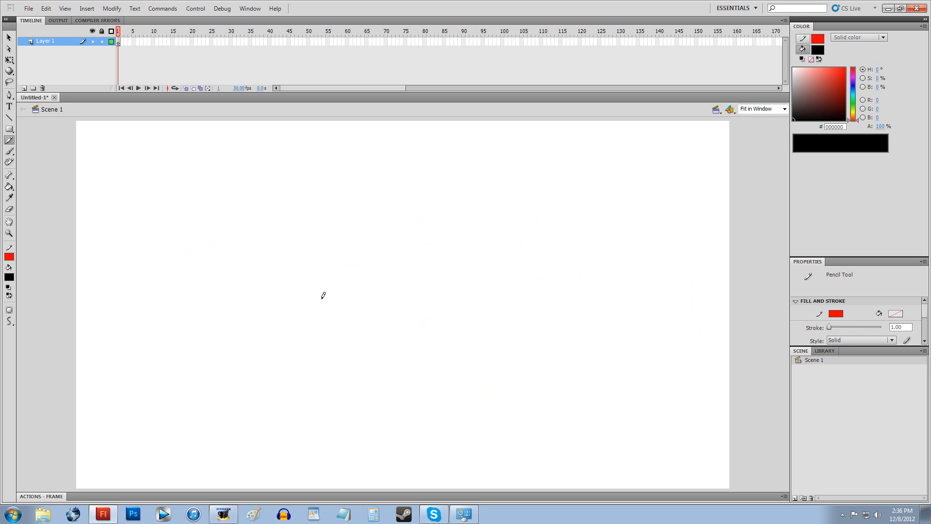
left_click(9, 151)
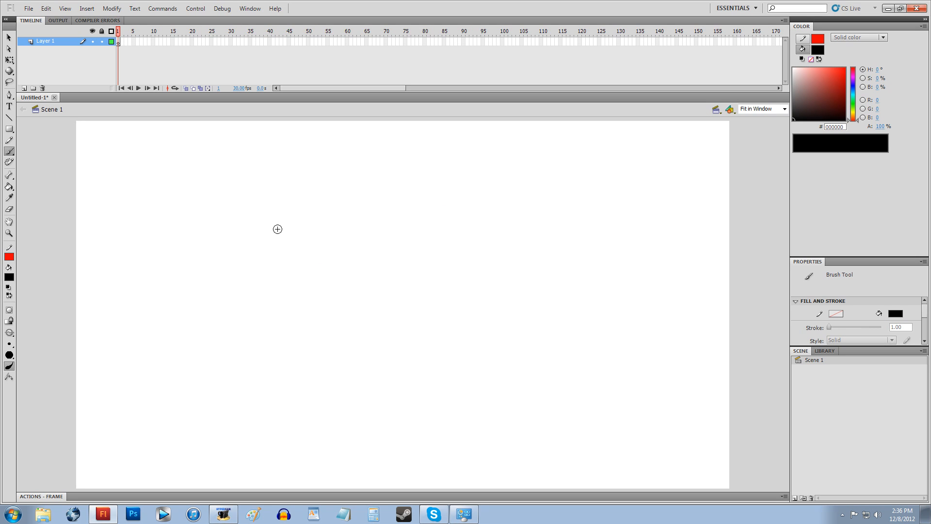
left_click(9, 140)
- Return to the Brush tool and choose the second-largest brush size
left_click(9, 151)
left_click(9, 343)
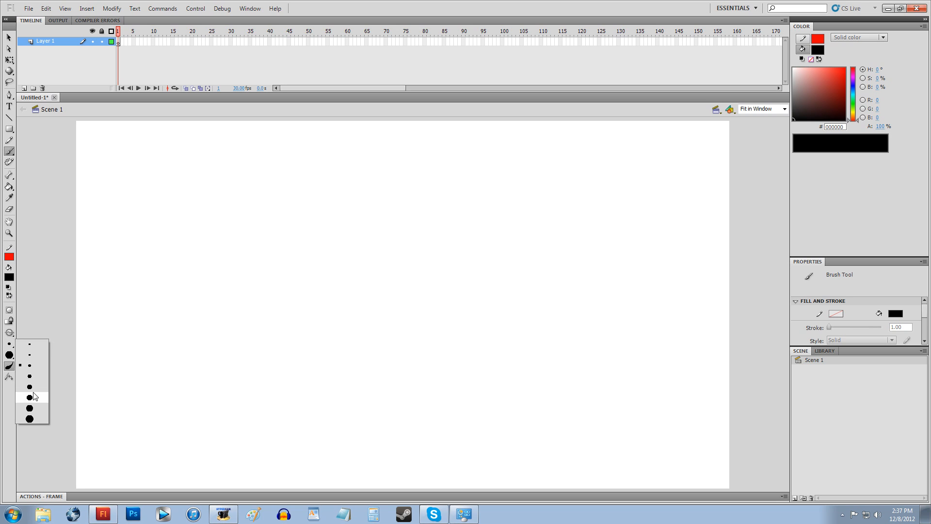
left_click(31, 411)
- Paint a trial dot on the stage and delete it
left_click(199, 309)
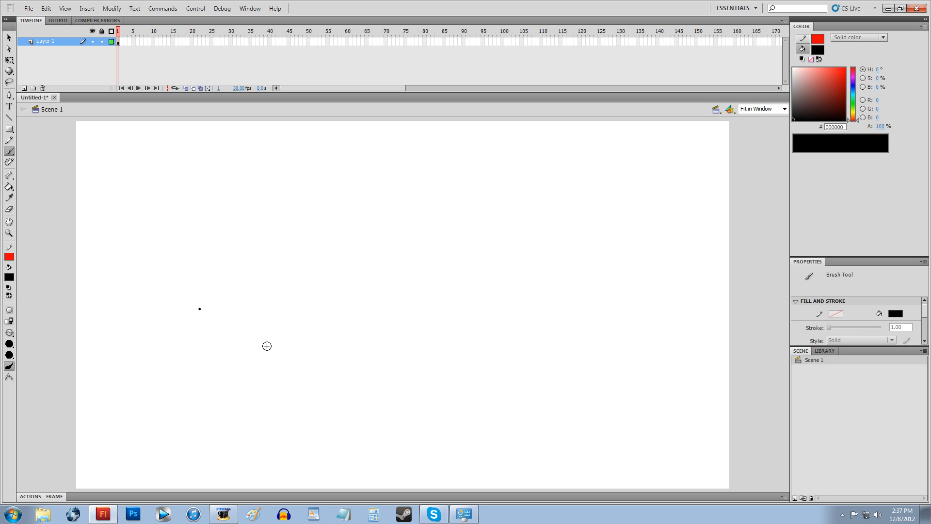
key("q")
key("ctrl+a")
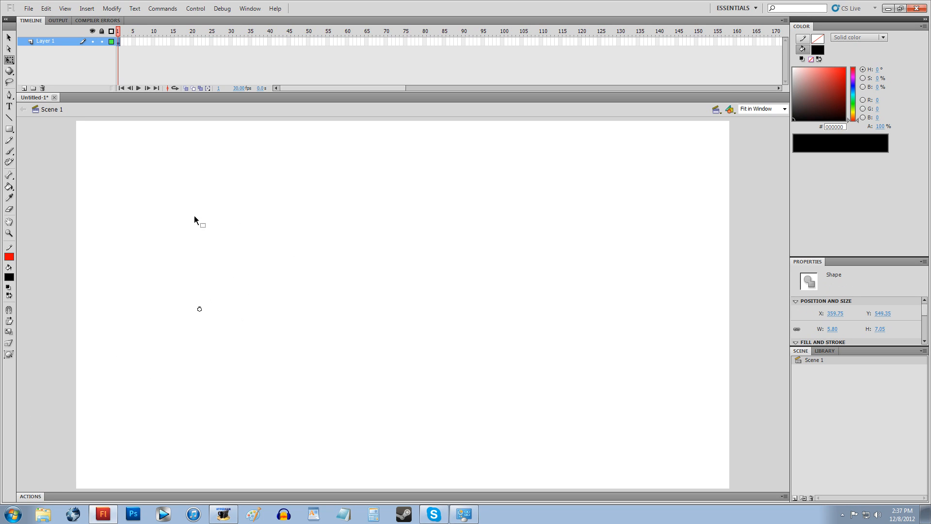
key("Delete")
- Paint a single black dot in the left part of the stage and rename its layer "fly"
key("b")
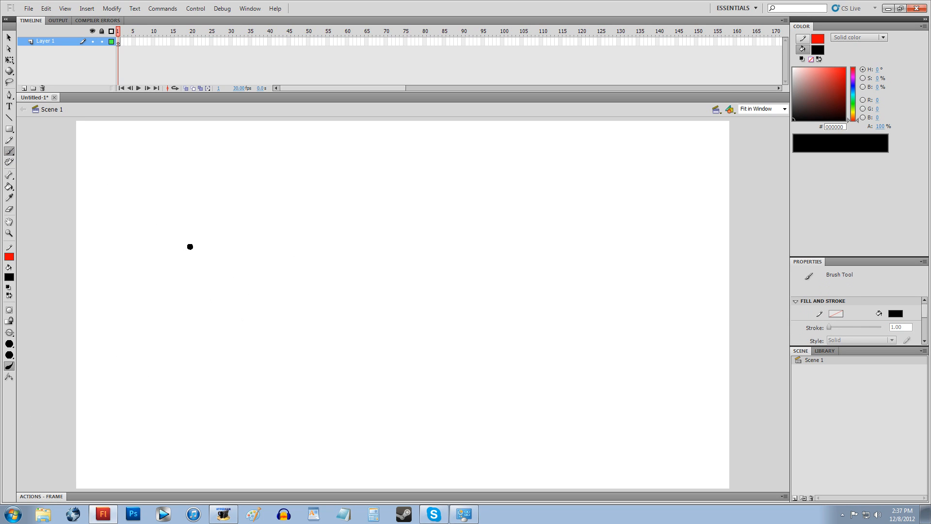
left_click(12, 60)
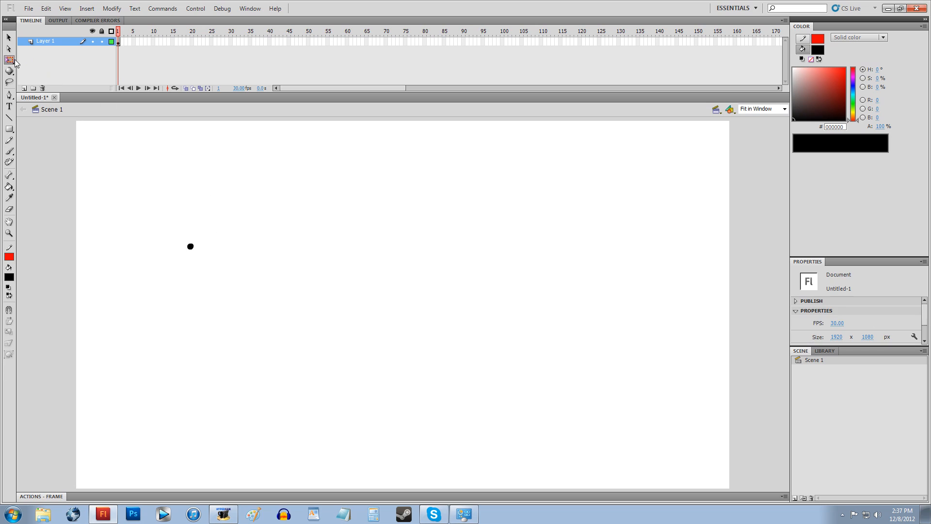
left_click(42, 41)
double_click(42, 42)
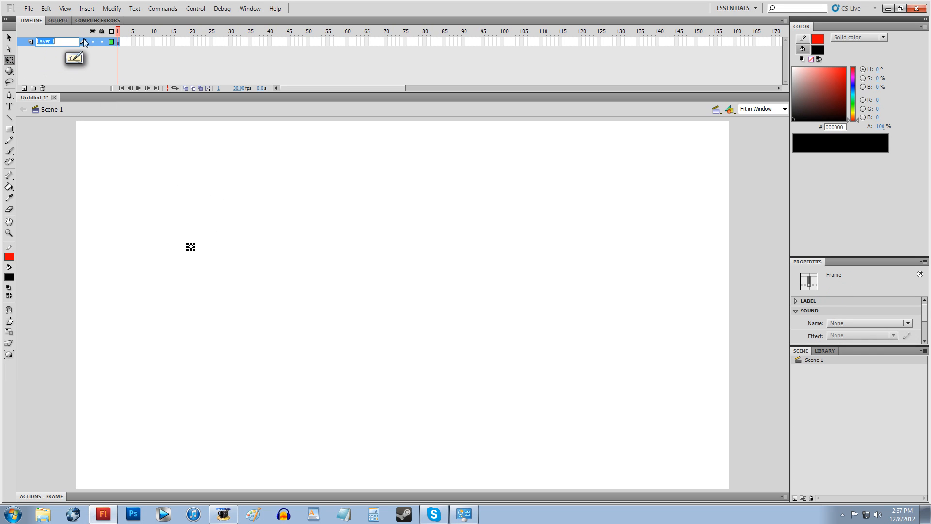
type("fly")
key("Return")
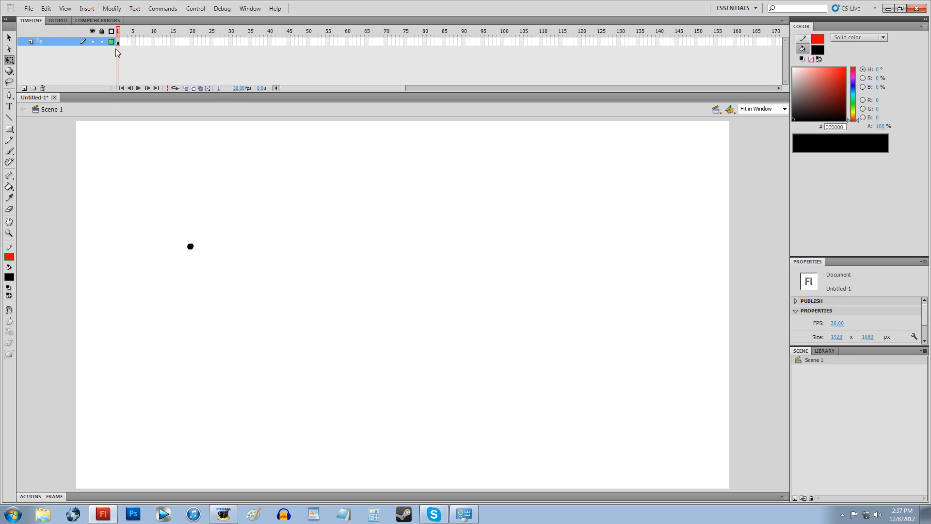
- Lock the fly layer and add a new layer above it
left_click(102, 41)
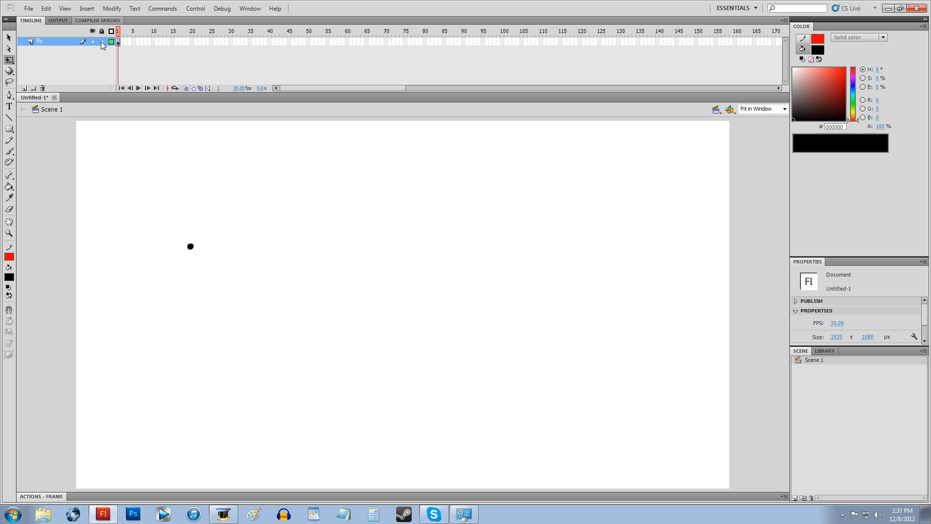
left_click(33, 87)
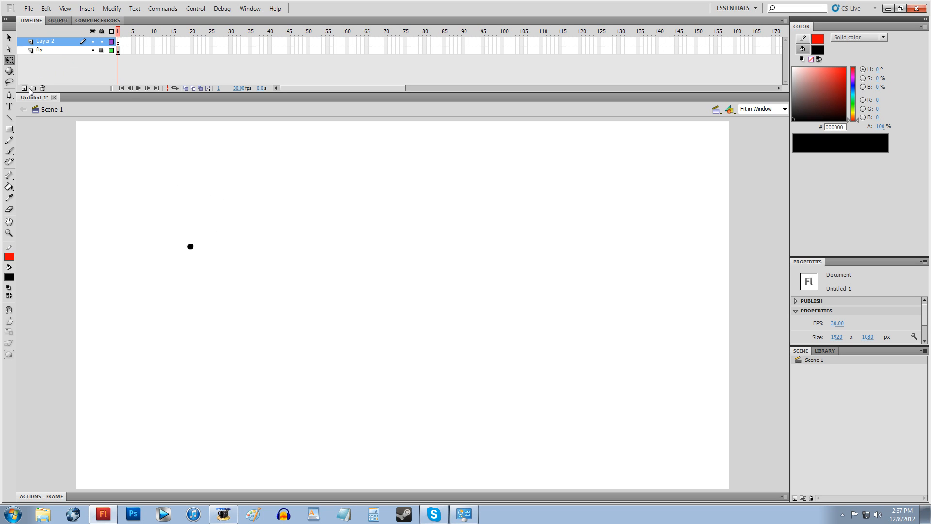
left_click(50, 42)
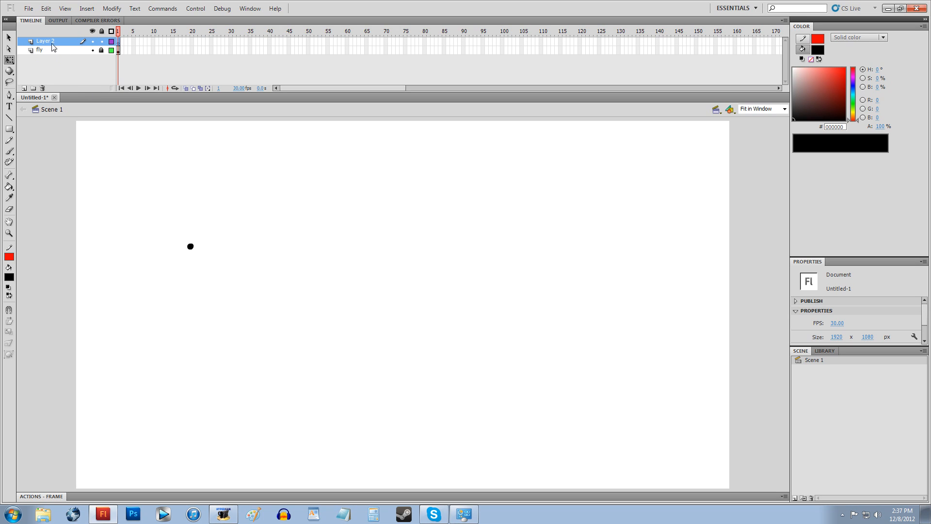
- Draw a long looping red pencil path on Layer 2 that leaves the black dot and returns to its left side
left_click(10, 140)
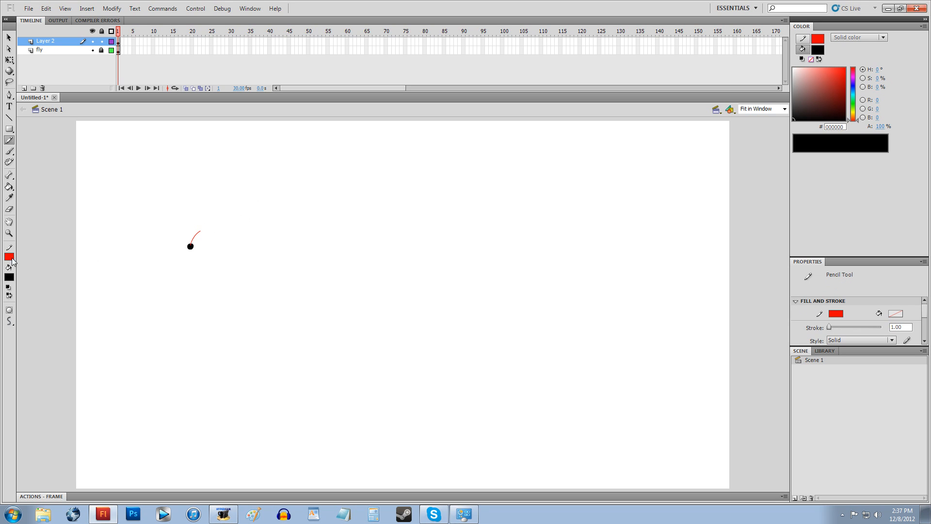
left_click(12, 259)
left_click(18, 317)
key("ctrl+z")
mouse_move(193, 244)
left_mouse_down()
mouse_move(239, 207)
mouse_move(290, 219)
mouse_move(284, 290)
mouse_move(232, 231)
mouse_move(266, 314)
mouse_move(159, 348)
mouse_move(251, 334)
mouse_move(131, 270)
mouse_move(217, 171)
mouse_move(331, 192)
mouse_move(222, 179)
mouse_move(281, 274)
mouse_move(374, 341)
mouse_move(263, 382)
mouse_move(192, 291)
mouse_move(237, 313)
mouse_move(140, 334)
mouse_move(108, 301)
mouse_move(107, 278)
mouse_move(123, 260)
mouse_move(186, 249)
left_mouse_up()
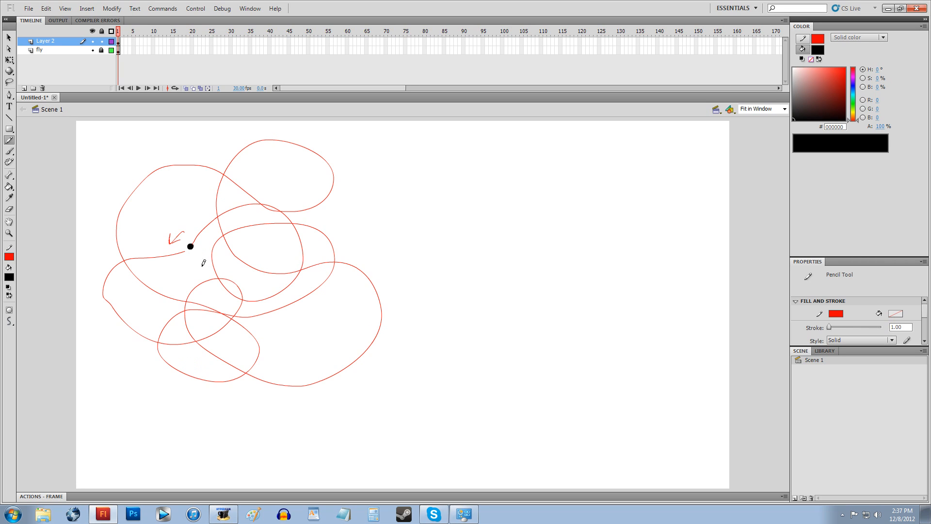
left_click_drag(184, 241, 203, 215)
key("ctrl+z")
- Lock Layer 2 and toggle the fly layer's visibility off and back on
left_click(102, 42)
left_click(93, 50)
left_click(92, 50)
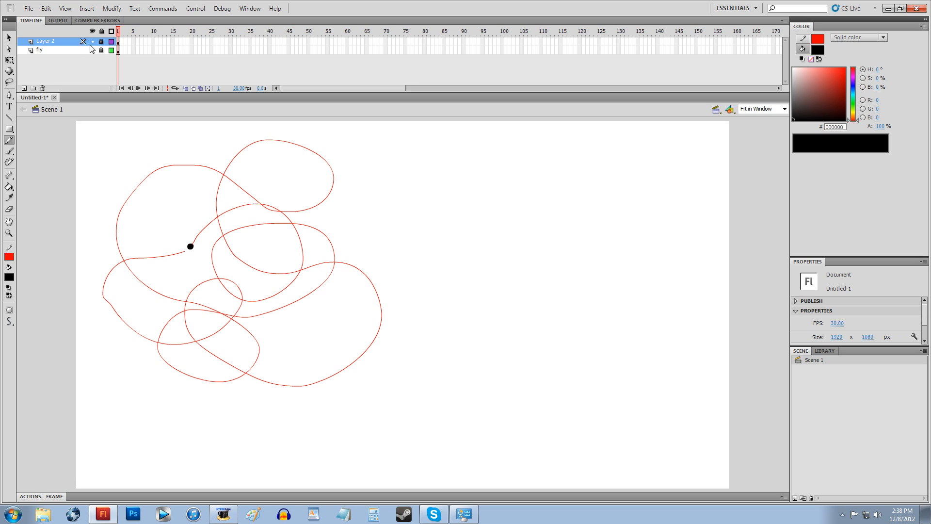
- Extend both the Layer 2 and fly layers to frame 90 by inserting frames
left_click(66, 43)
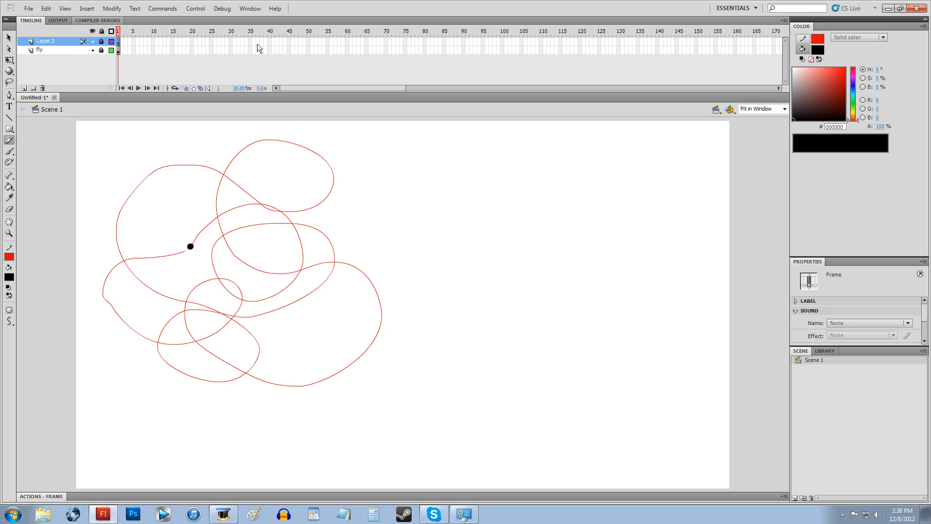
left_click_drag(462, 42, 463, 51)
right_click(462, 51)
left_click(485, 90)
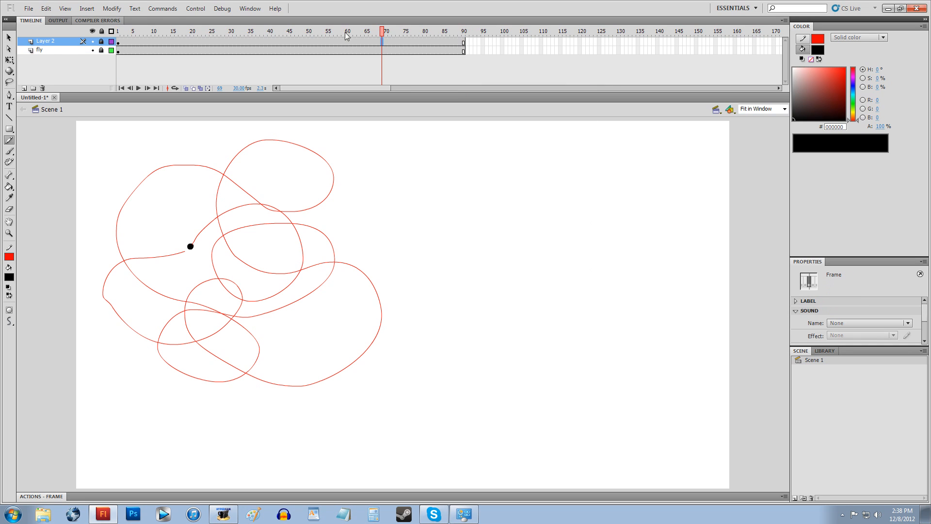
left_click(138, 42)
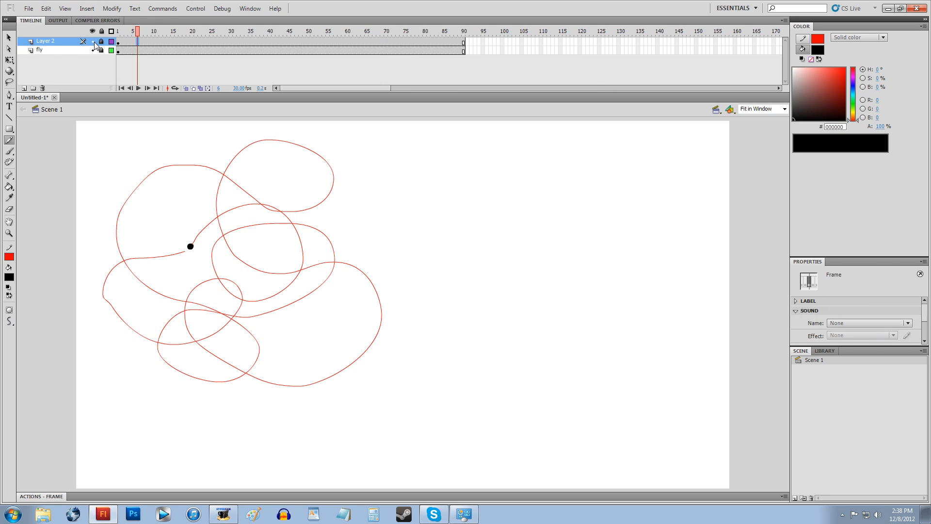
- Change the layer type of Layer 2 to Guide in its layer properties
left_click(64, 44)
right_click(53, 42)
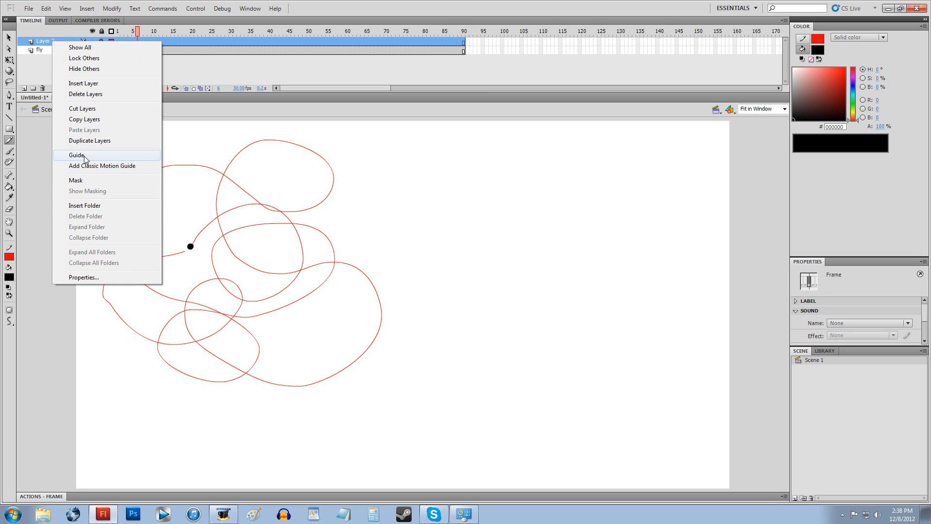
left_click(85, 278)
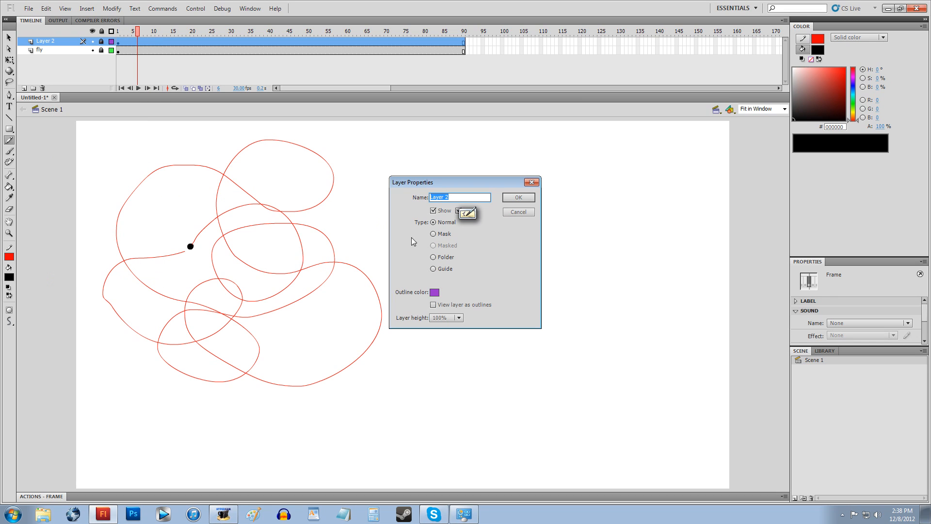
left_click(438, 268)
left_click(514, 197)
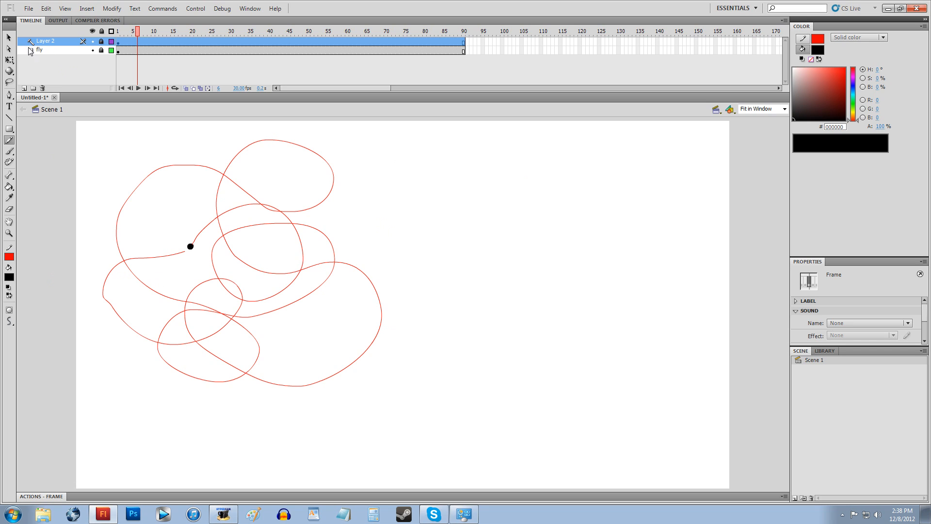
- Nest the fly layer under the Layer 2 guide so that it is linked to the motion path
left_click(141, 53)
left_click_drag(126, 51, 121, 51)
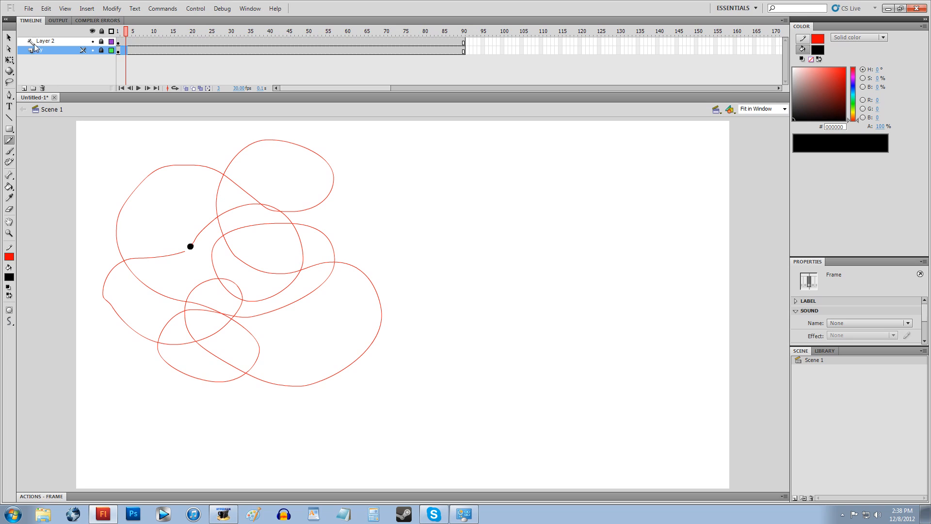
left_click(122, 41)
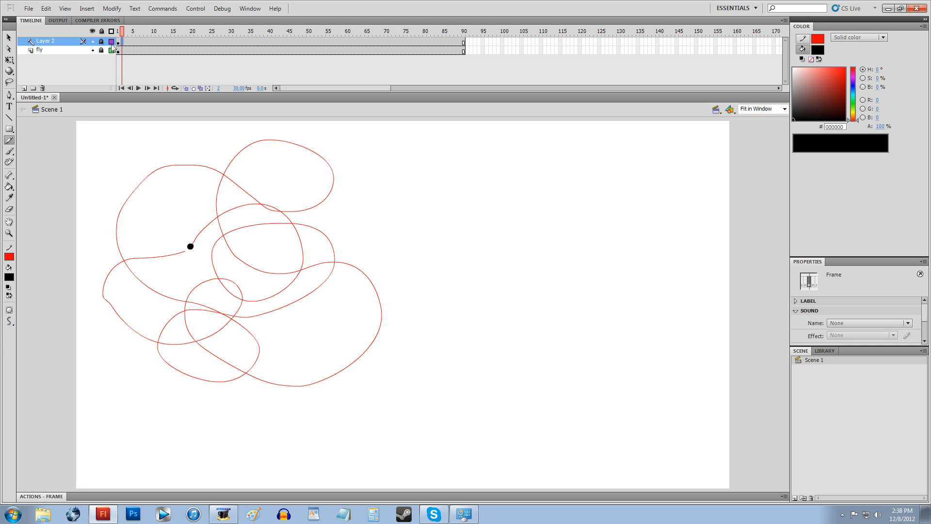
left_click(32, 51)
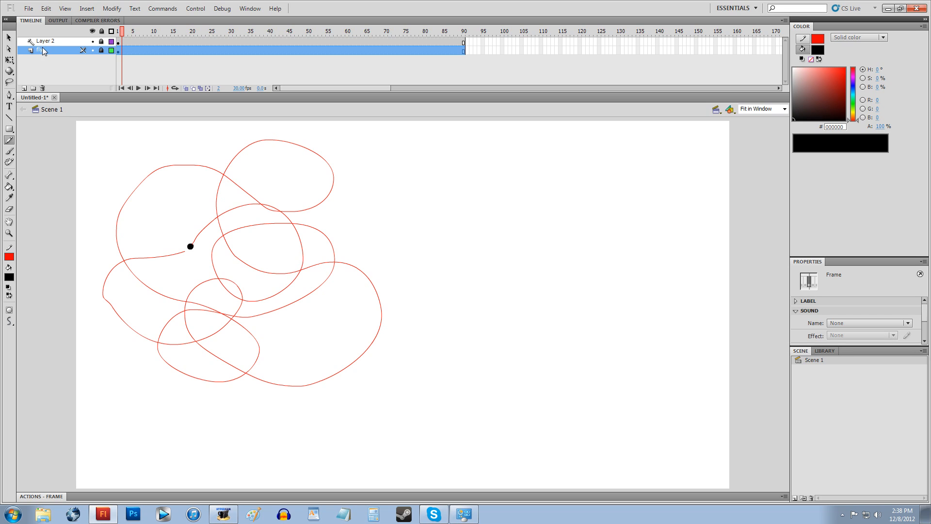
left_click_drag(33, 54, 48, 47)
left_click_drag(49, 50, 48, 51)
left_click(130, 50)
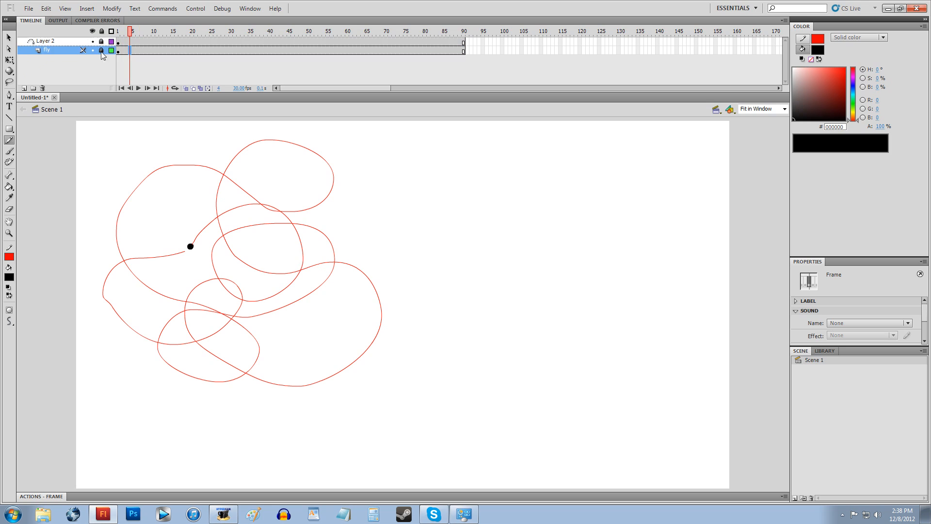
- Add an extra layer, move it out of the guide group below the fly layer, and delete it
left_click(24, 88)
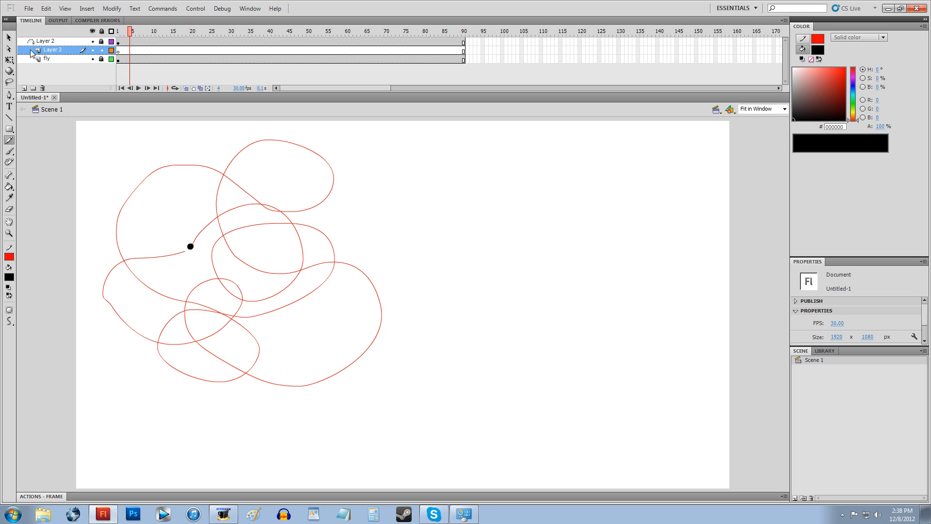
left_click_drag(33, 51, 40, 71)
left_click(40, 66)
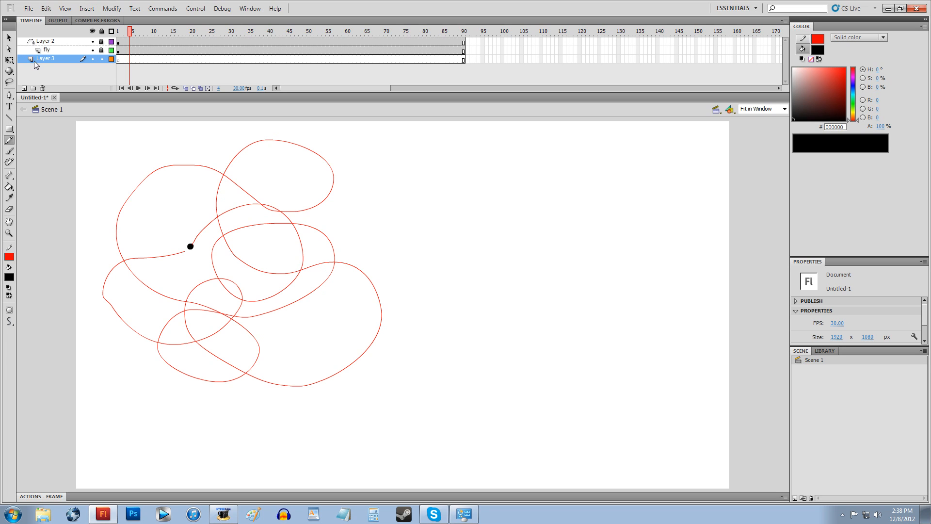
left_click(35, 62)
left_click(42, 88)
left_click(120, 50)
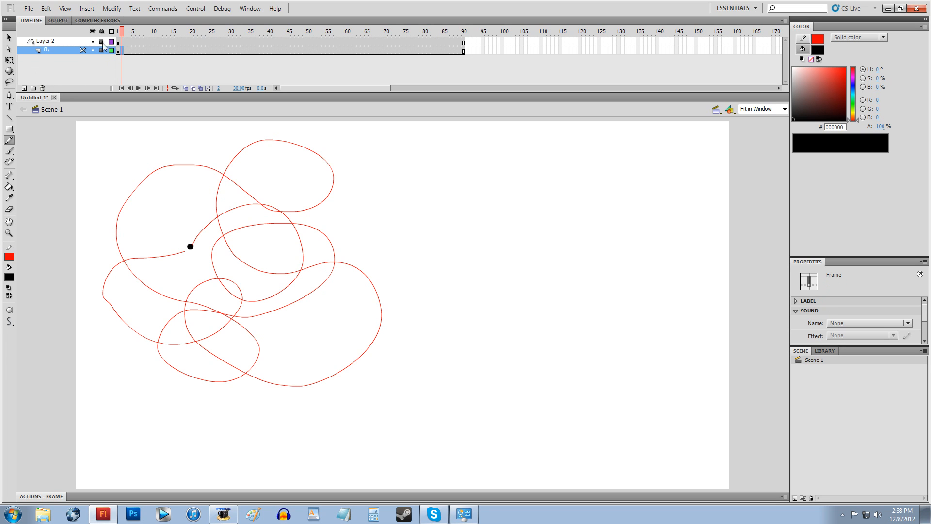
- Unlock the fly layer for editing while leaving the Layer 2 guide locked
left_click(102, 42)
left_click(102, 41)
left_click(101, 50)
left_click(126, 51)
- Convert the black dot into a movie clip symbol named fly
key("q")
right_click(190, 247)
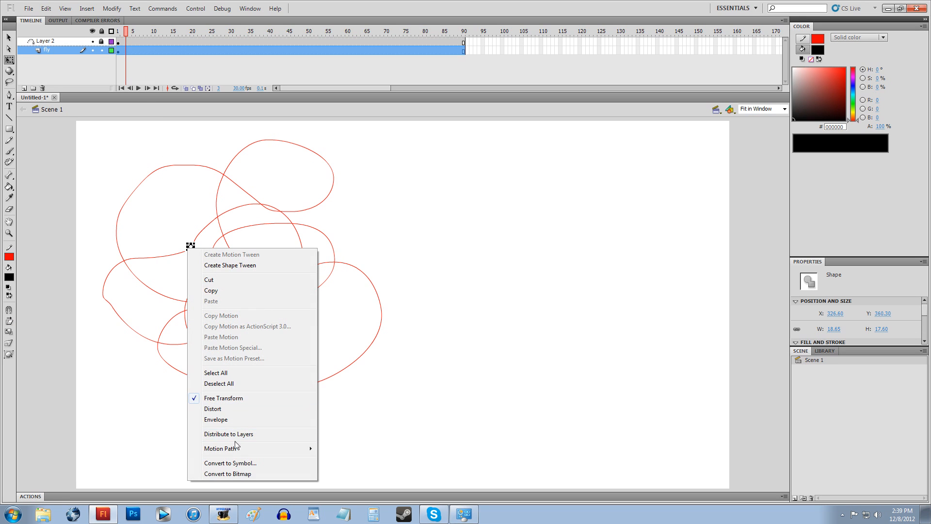
key("F8")
type("fly")
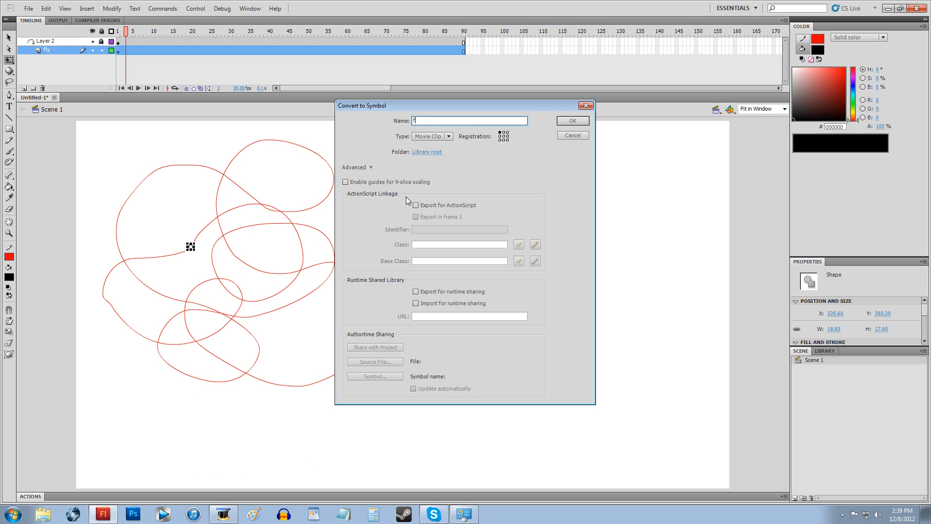
key("Return")
- Reposition the fly symbol onto the upper open end of the red guide path
left_click(147, 44)
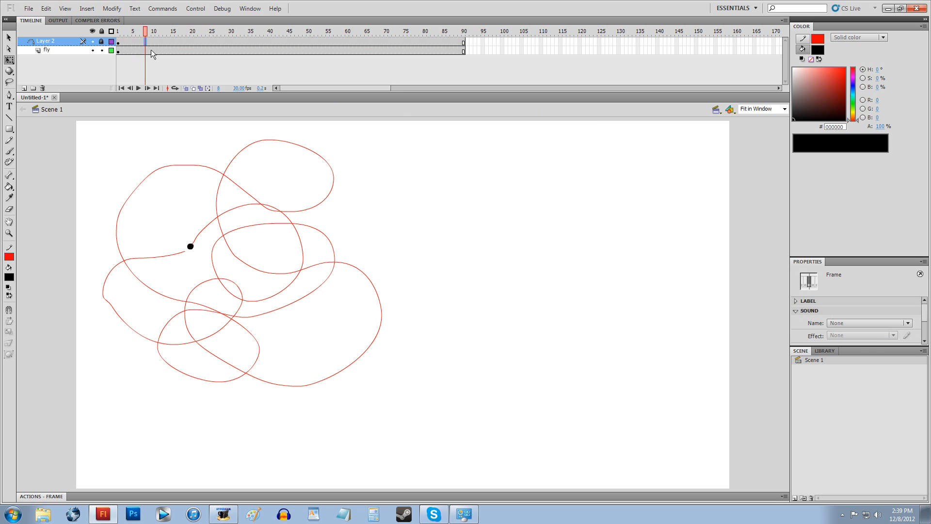
left_click(160, 50)
left_click(9, 38)
left_click(142, 119)
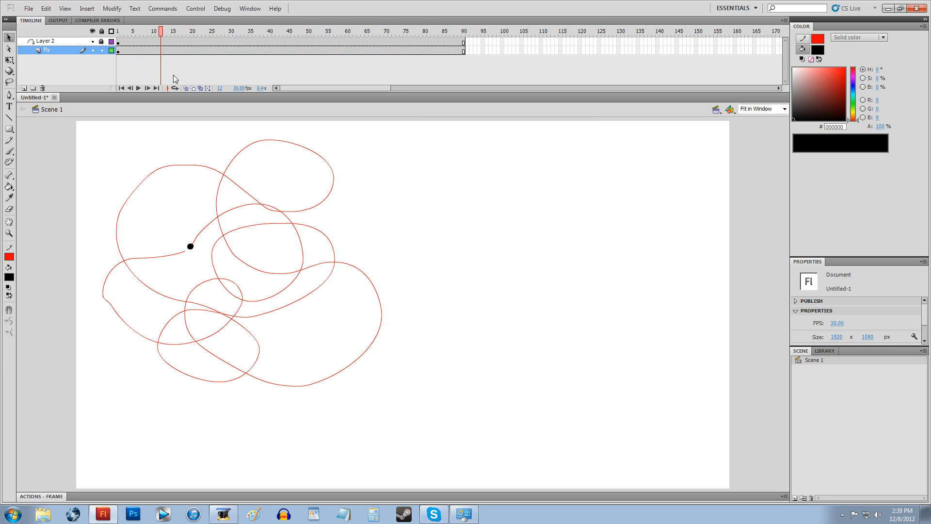
left_click(190, 247)
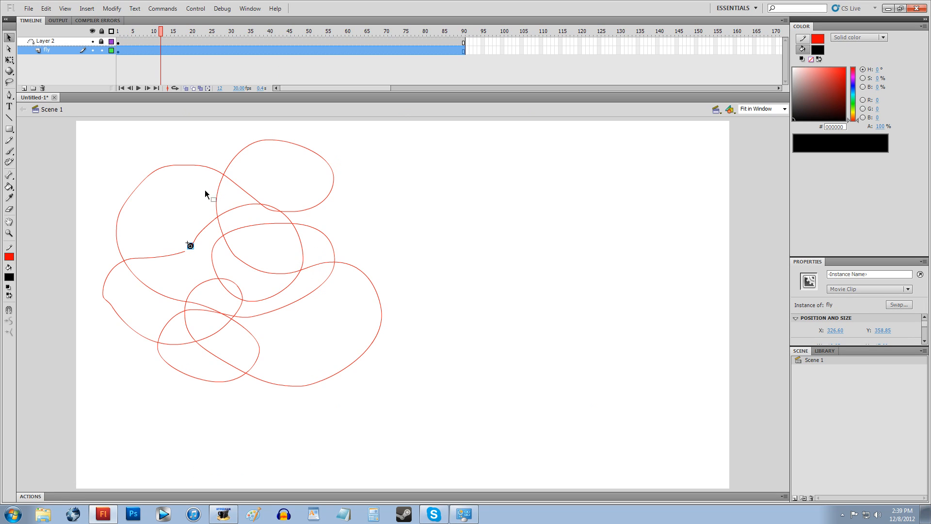
left_click_drag(202, 190, 195, 224)
left_click(198, 250)
left_click(192, 246)
left_click(189, 250)
left_click_drag(192, 243, 193, 242)
left_click(204, 246)
left_click_drag(196, 240, 196, 244)
left_click(198, 250)
left_click_drag(194, 246, 193, 245)
key("Down")
key("Down")
key("Down")
key("Down")
key("Down")
key("Down")
key("Down")
- Insert a keyframe at frame 90 of the fly layer and create a classic tween across its frames
left_click(137, 41)
left_click(182, 50)
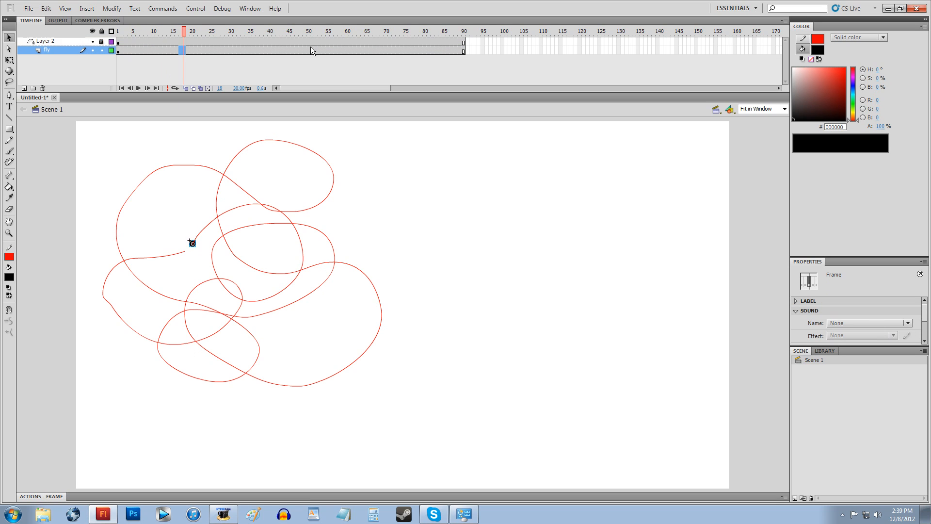
right_click(463, 51)
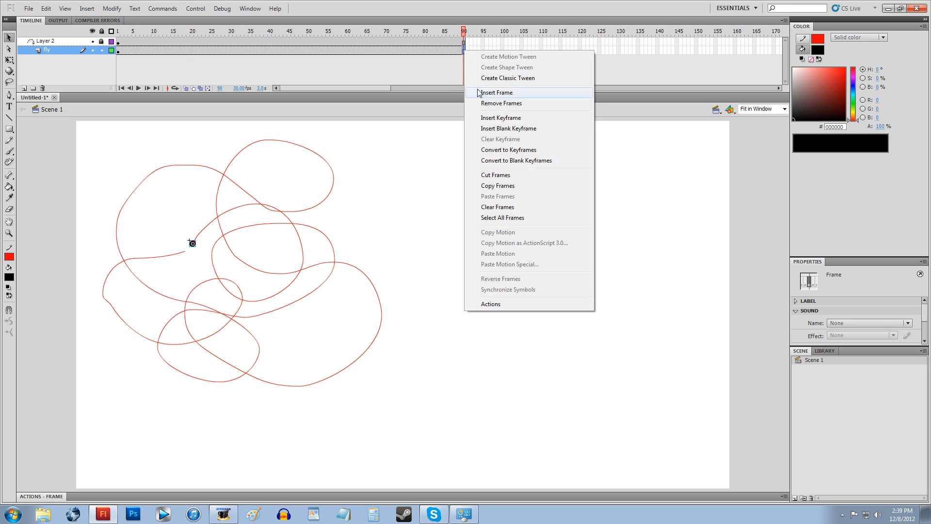
left_click(500, 117)
right_click(371, 51)
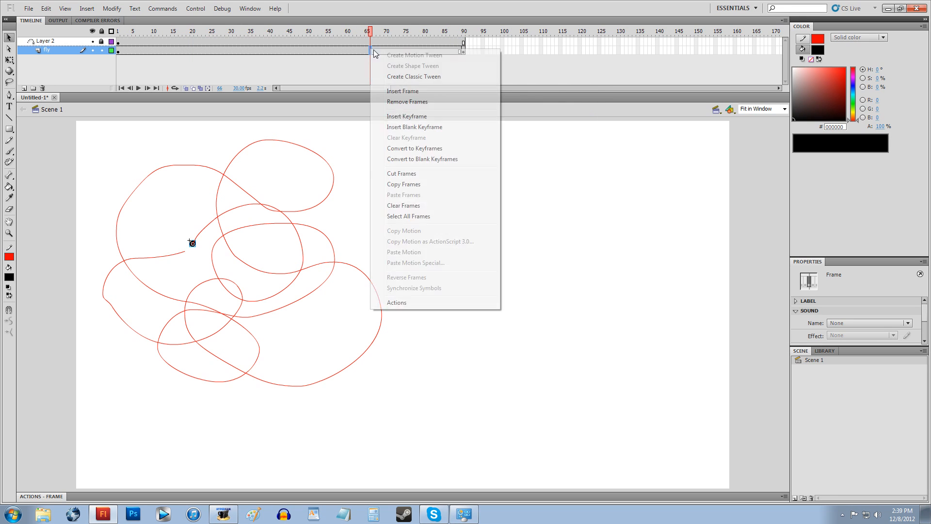
left_click(416, 77)
- Zoom in on the fly at frame 1 and nudge it precisely onto the guide line near the path's upper open end
left_click(465, 51)
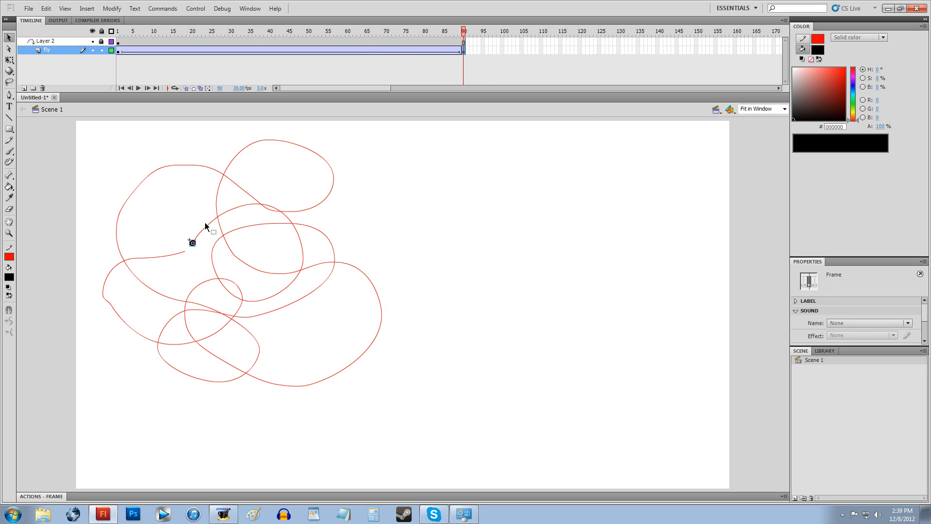
key("Down")
left_click(118, 50)
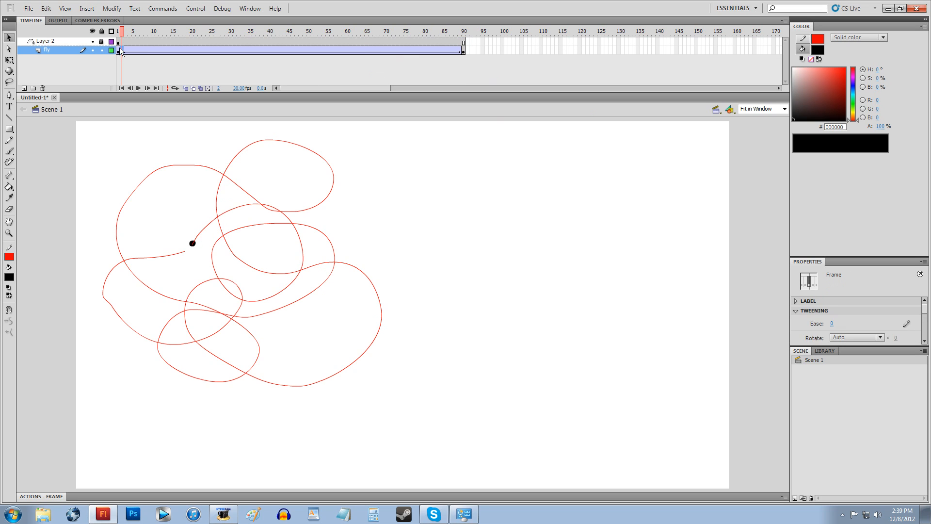
key("z")
left_click(201, 245)
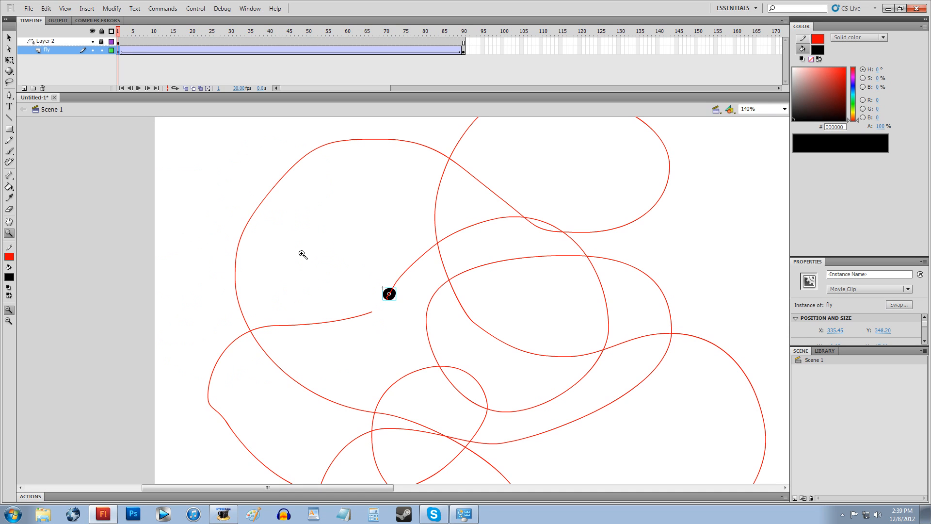
key("q")
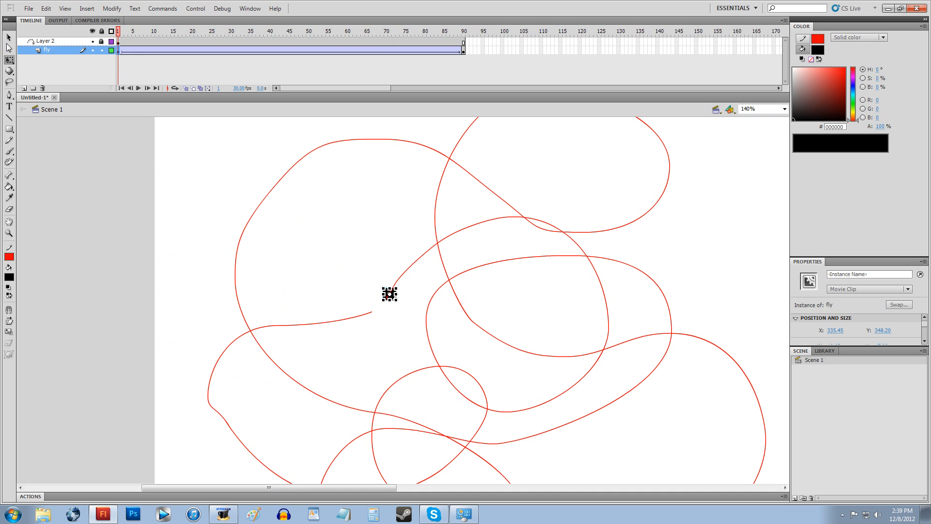
key("v")
left_click_drag(391, 297, 401, 290)
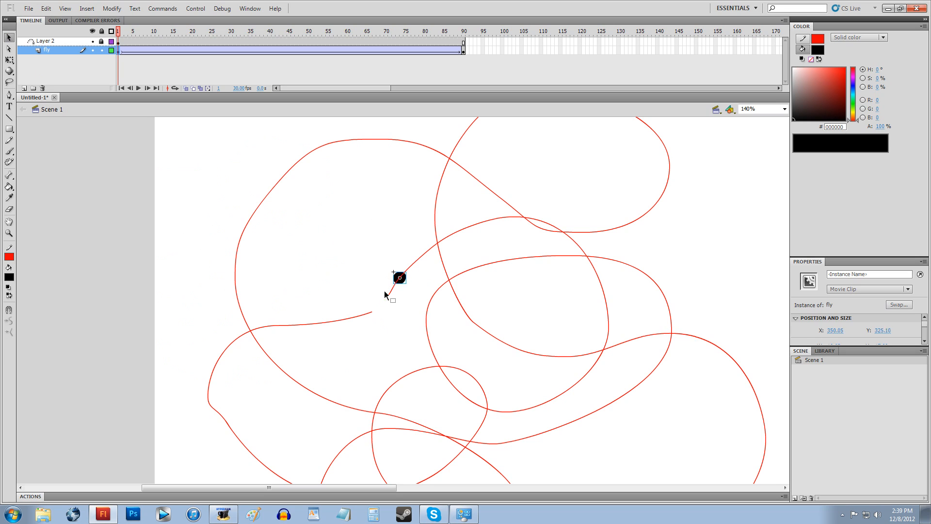
key("Up")
key("Up")
key("Up")
key("Up")
key("Up")
key("Up")
key("Up")
key("Up")
key("Up")
key("Up")
key("Up")
key("Up")
key("Up")
key("Up")
key("Up")
key("Up")
key("Up")
key("Up")
key("Up")
key("Up")
key("Up")
key("Up")
key("Up")
key("Up")
key("Up")
key("Up")
key("Up")
key("Up")
key("Up")
key("Up")
key("Down")
key("Down")
key("Down")
key("Down")
key("Down")
key("Down")
key("Down")
key("Down")
key("Down")
key("Down")
key("Down")
key("Down")
key("Down")
key("Down")
key("Down")
key("Down")
key("Down")
key("Down")
key("Down")
key("Down")
key("Down")
key("Down")
key("Down")
key("Down")
key("Down")
key("Down")
key("Down")
key("Down")
key("Down")
key("Down")
key("Down")
key("Down")
key("Down")
key("Down")
key("Down")
key("Down")
key("Down")
key("Down")
key("Down")
key("Down")
key("Down")
key("Down")
key("Down")
- At frame 90, move the fly onto the other open end of the guide path
left_click(407, 49)
left_click(461, 51)
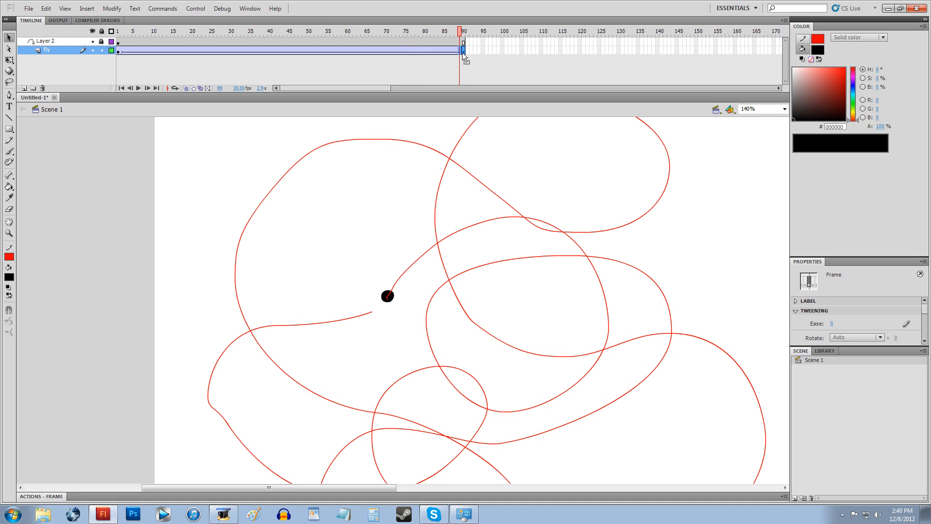
left_click(464, 51)
left_click_drag(396, 294, 377, 317)
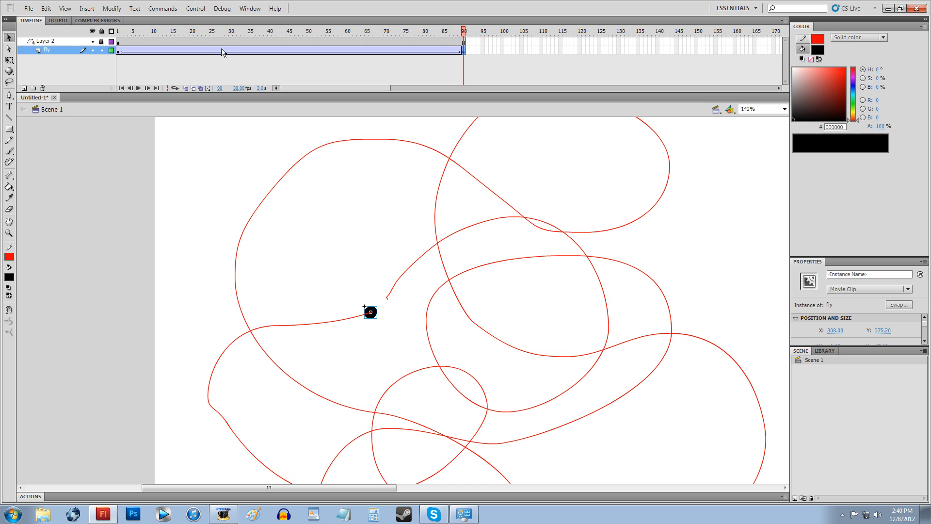
- Scrub and play the timeline with the whole stage in view to check that the fly follows the guide path
left_click_drag(199, 50, 428, 40)
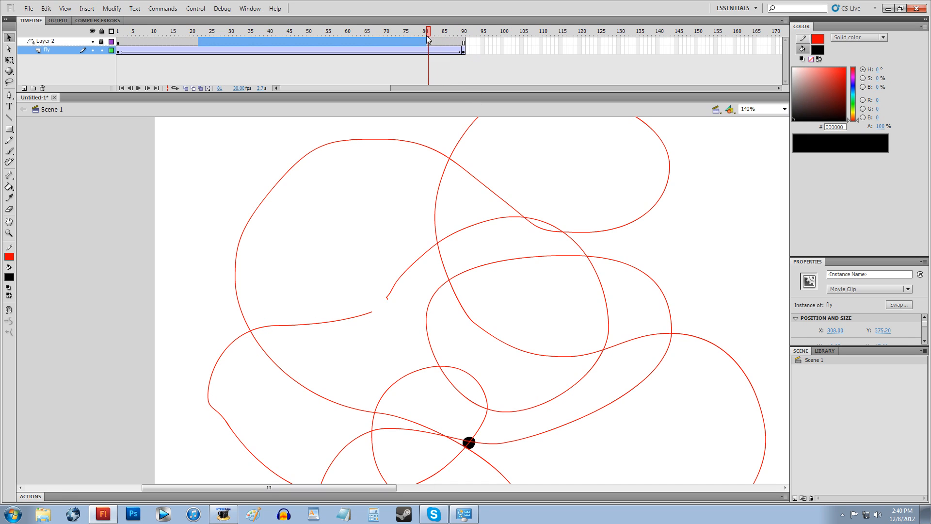
left_click(444, 41)
left_click(785, 109)
left_click(781, 117)
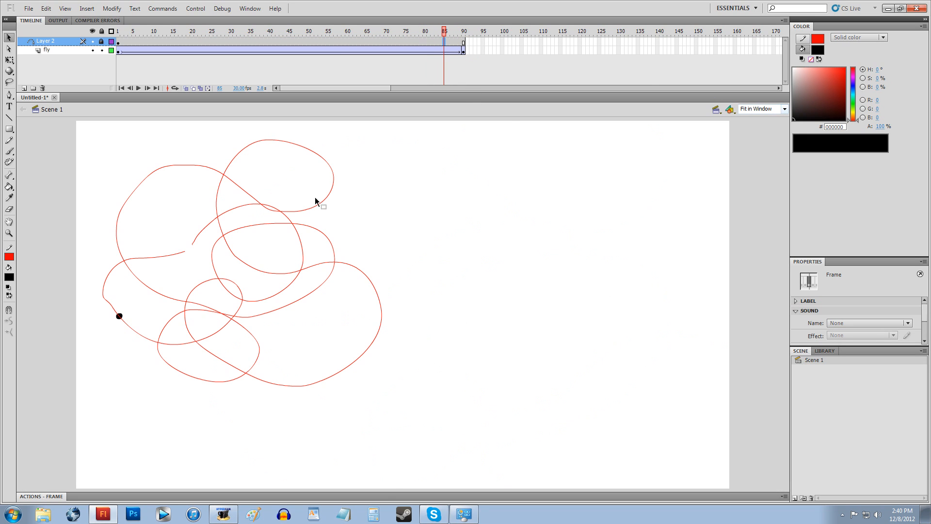
left_click(146, 42)
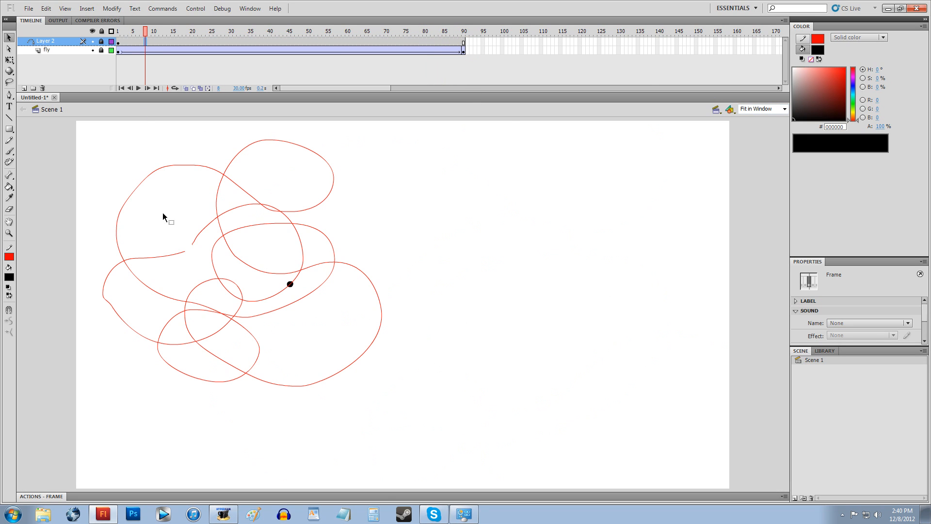
left_click(118, 42)
key("Return")
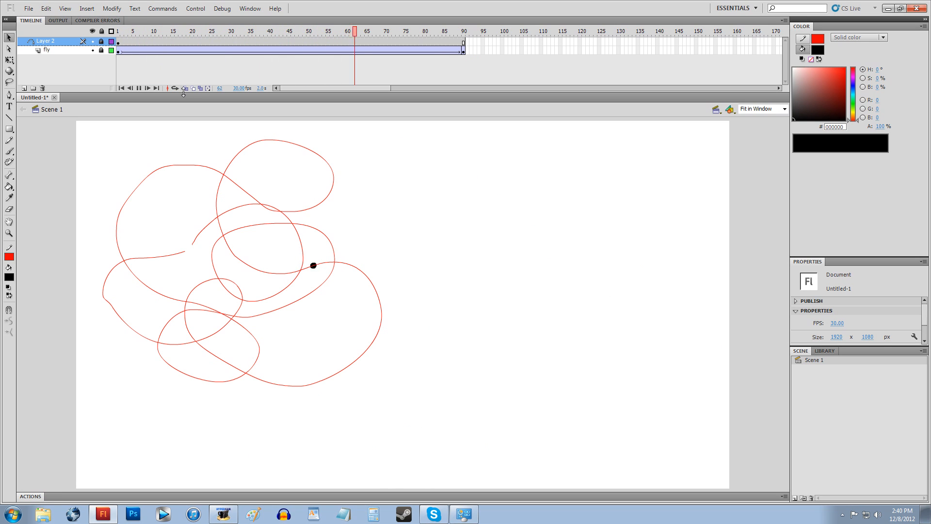
key("Return")
left_click(135, 43)
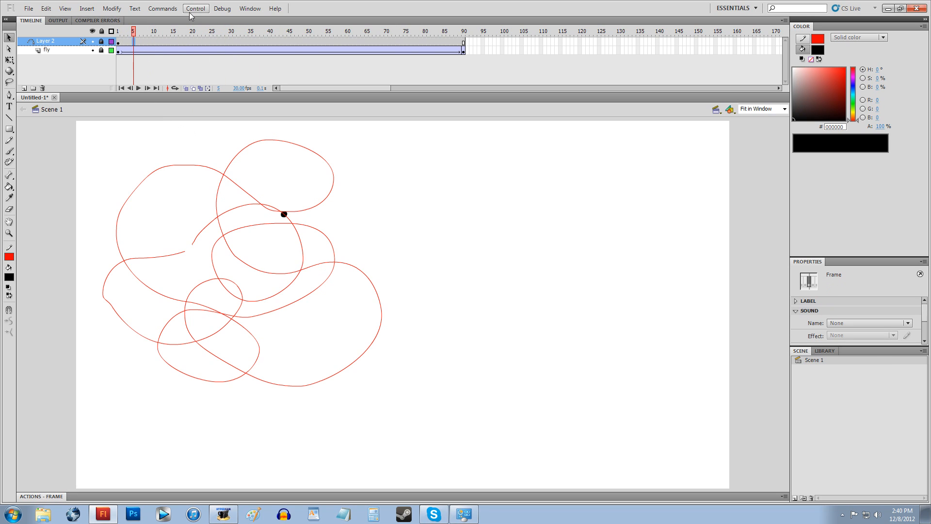
- Preview the animation with the Layer 2 guide hidden, and show the guide again
left_click(92, 41)
key("Return")
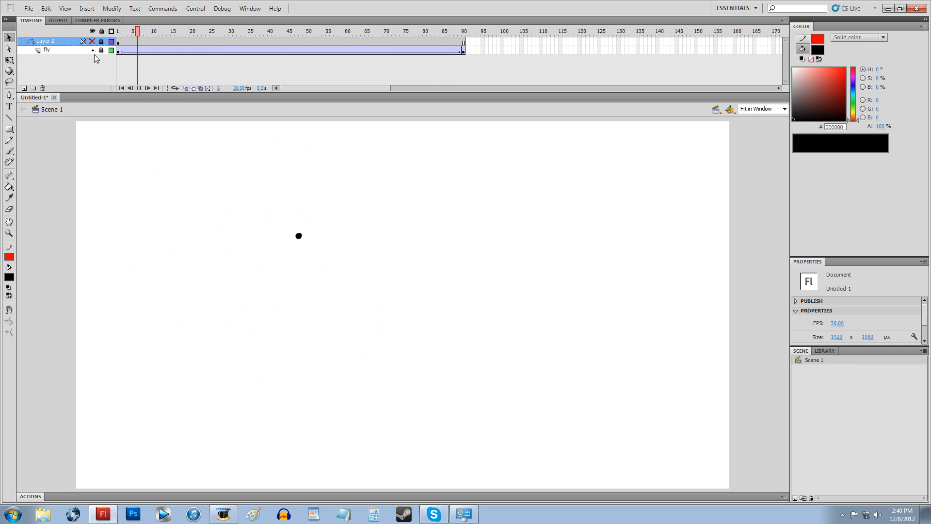
left_click(93, 41)
- Test the scene in its own player window and close the preview
left_click(195, 9)
left_click(231, 90)
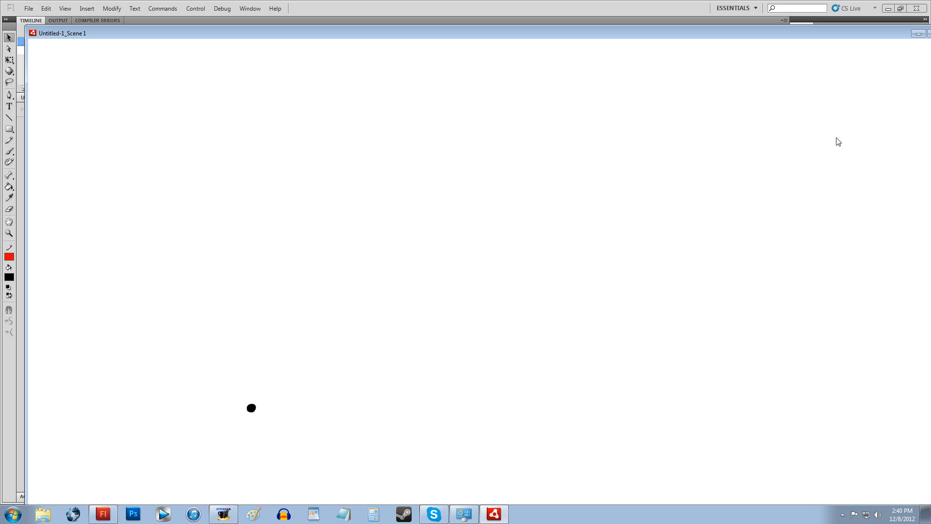
left_click_drag(851, 32, 817, 47)
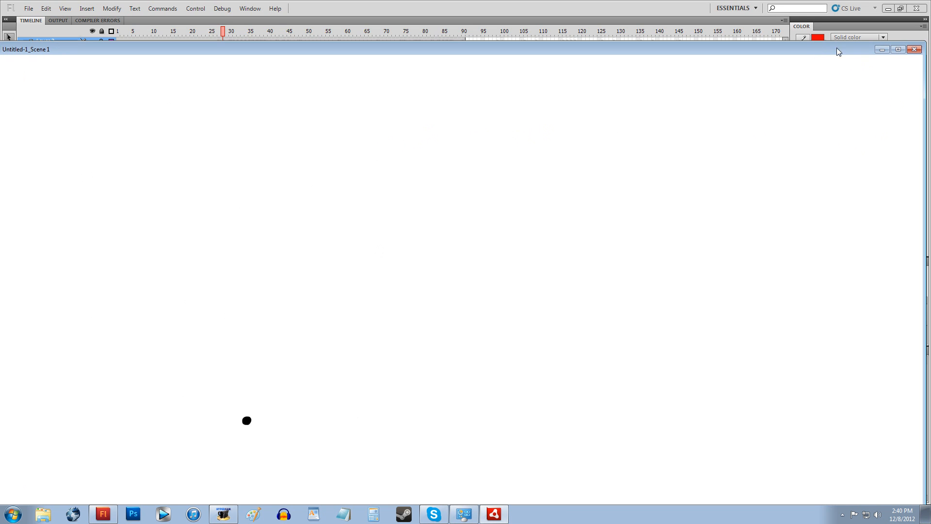
left_click(914, 49)
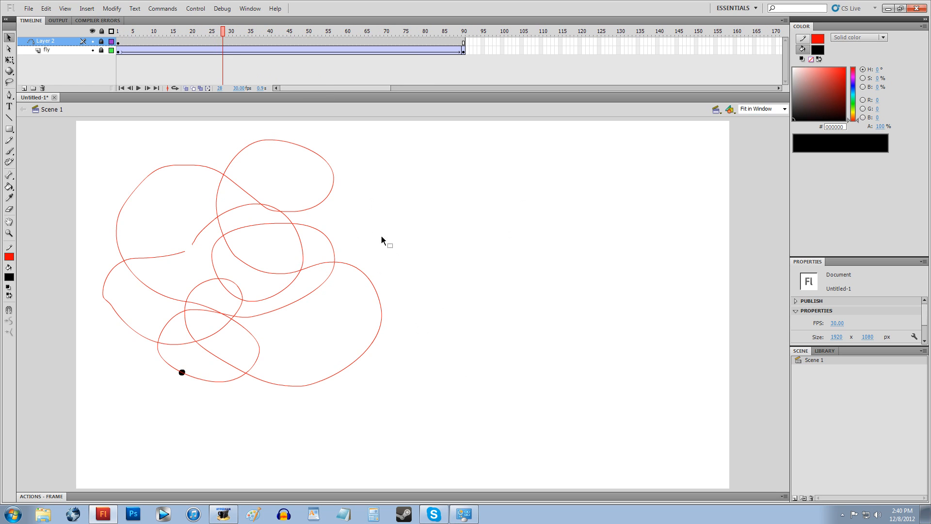
- Unlock both layers and scrub through the timeline from frame 1 to inspect the fly's movement along the path
left_click(107, 44)
left_click(134, 51)
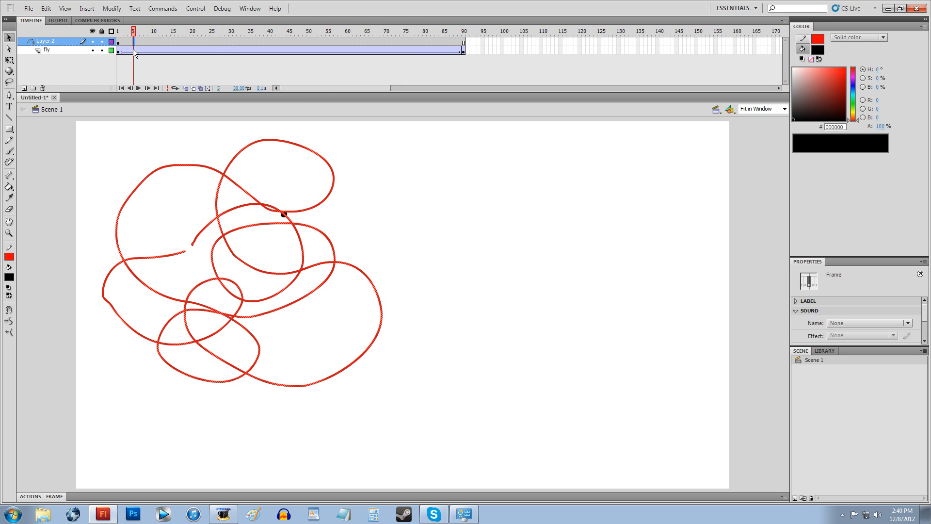
left_click_drag(134, 33, 118, 33)
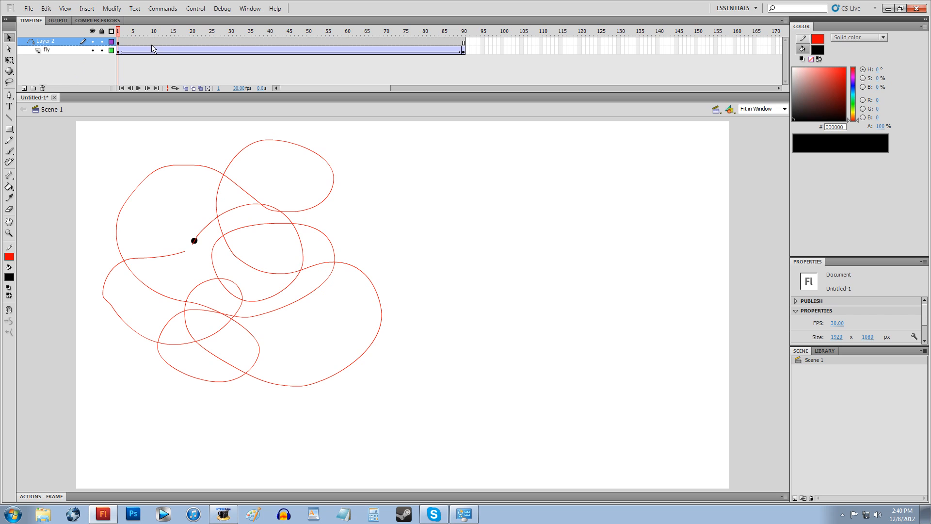
left_click(176, 43)
left_click(262, 43)
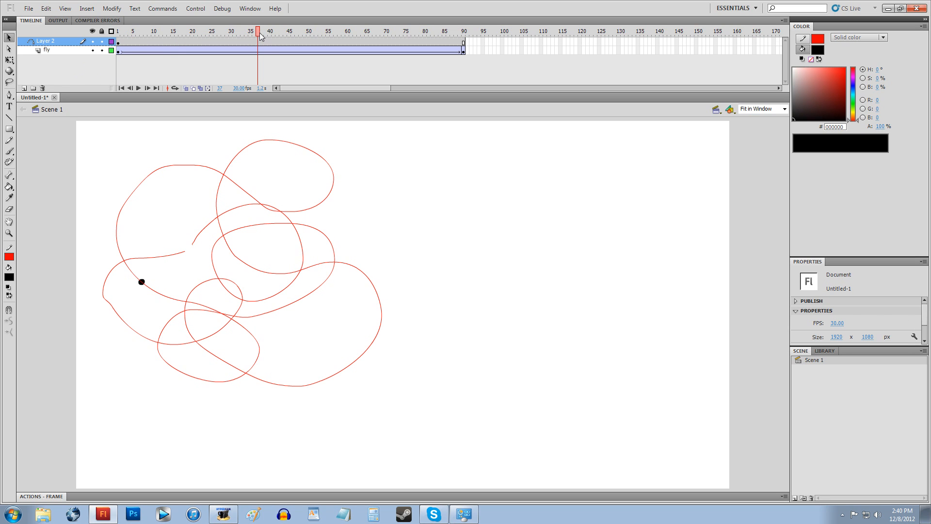